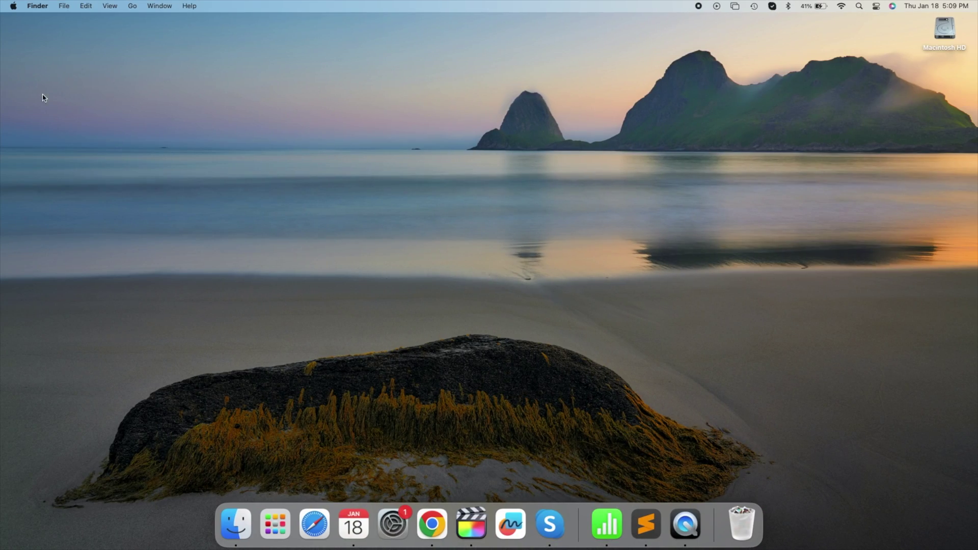
Open System Settings to the Mouse pane and show the secondary-click side options.
click(14, 7)
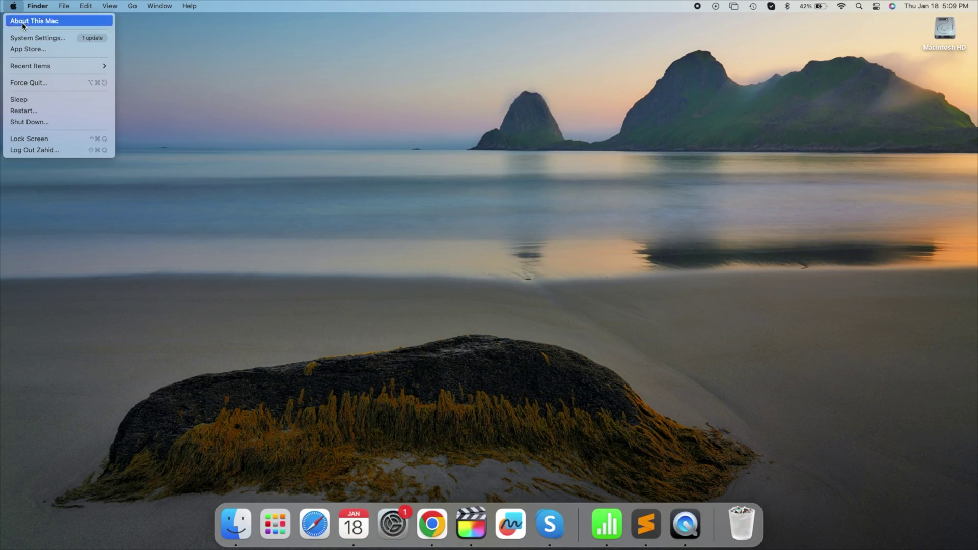
click(31, 38)
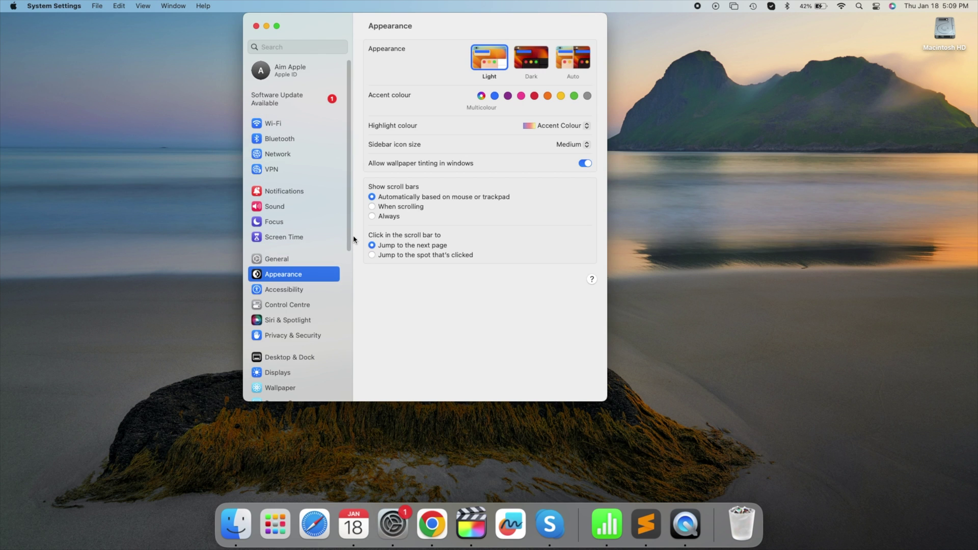
scroll(354, 240, down, 5)
click(276, 358)
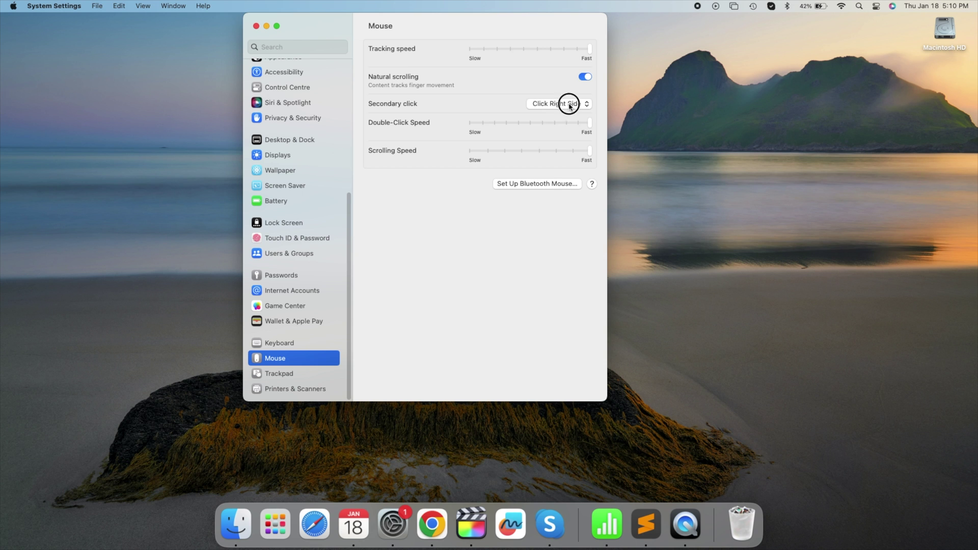
click(569, 104)
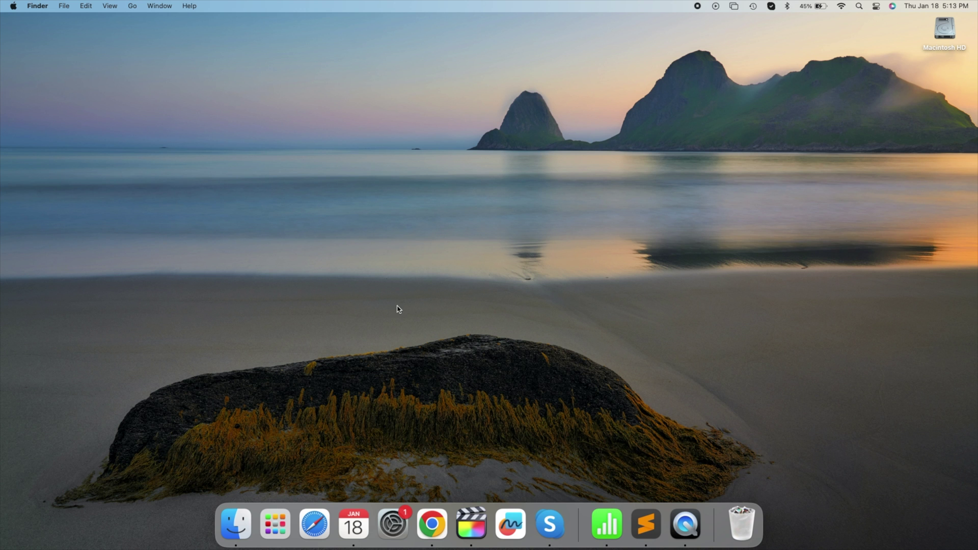
click(275, 524)
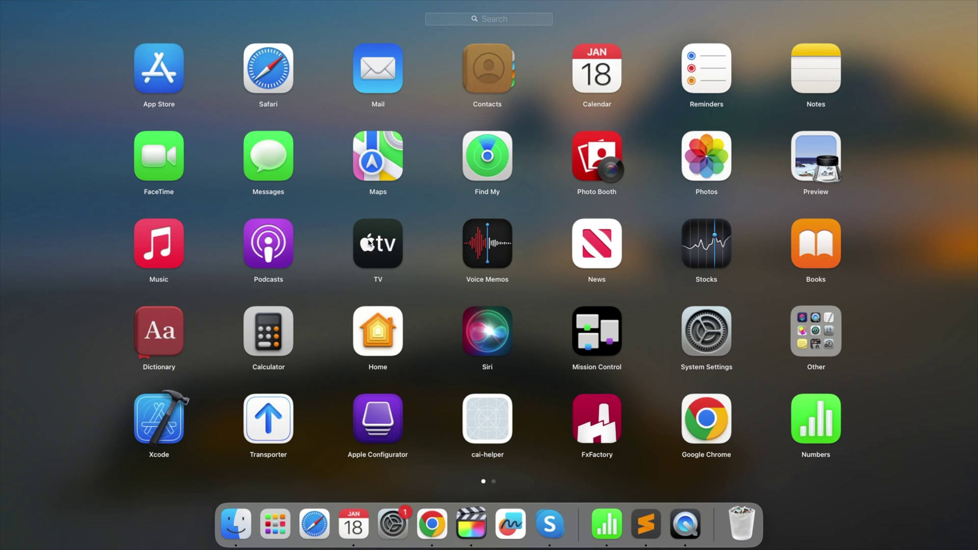
drag(370, 244, 417, 525)
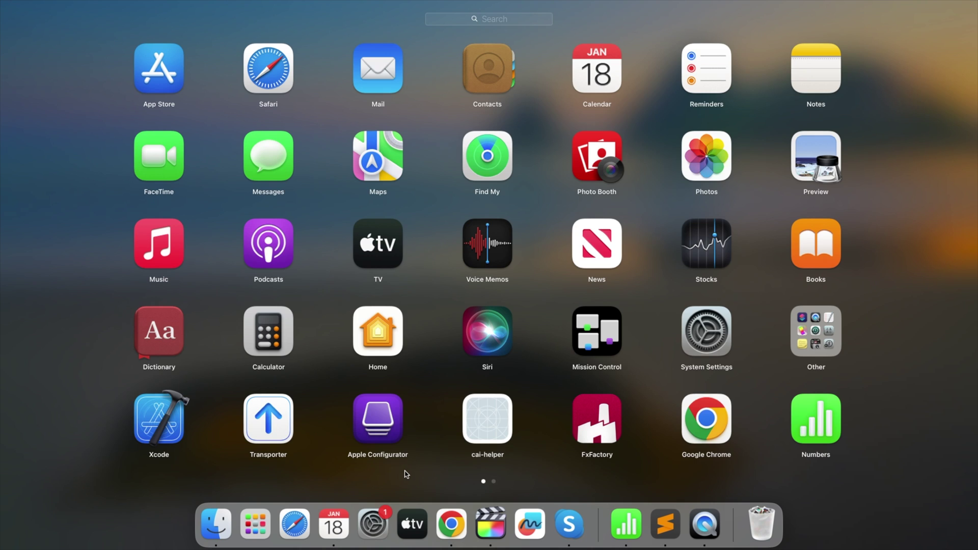
click(407, 475)
drag(414, 522, 395, 321)
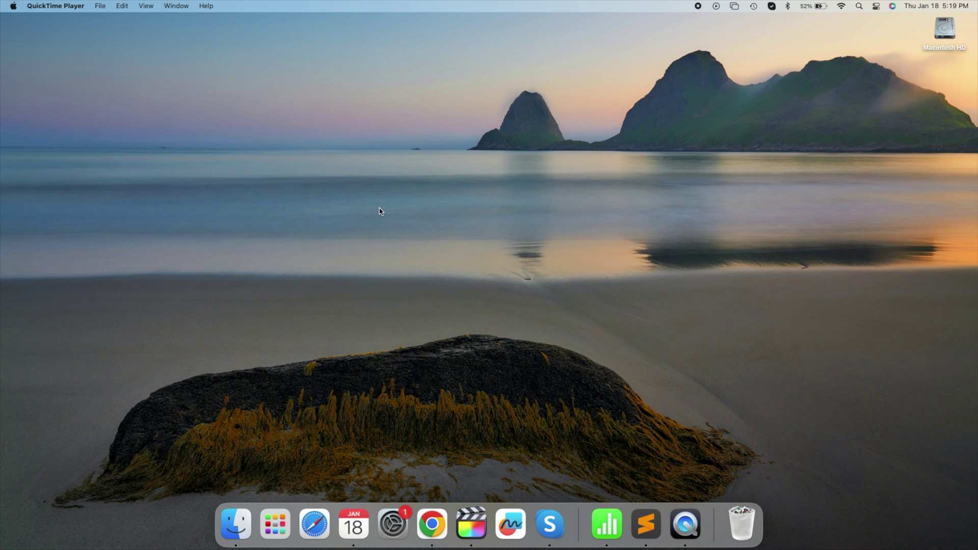
click(402, 220)
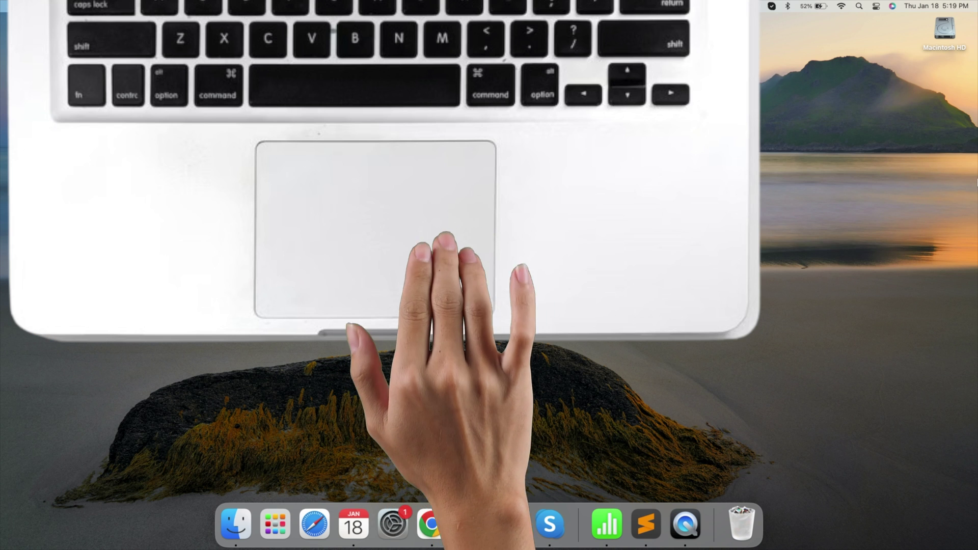
In Notification Center, add the Calendar Month widget beside Reminders and finish editing widgets.
scroll(846, 172, right, 5)
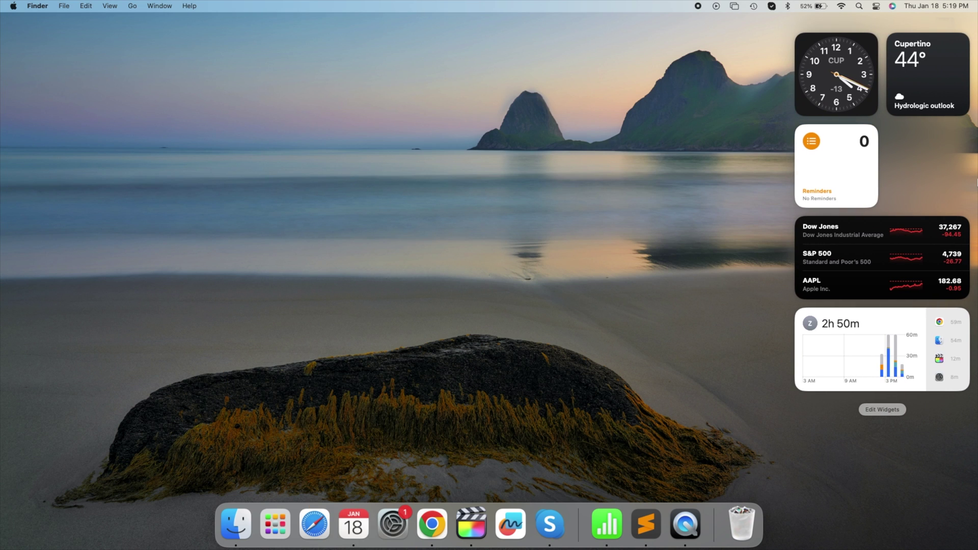
click(736, 113)
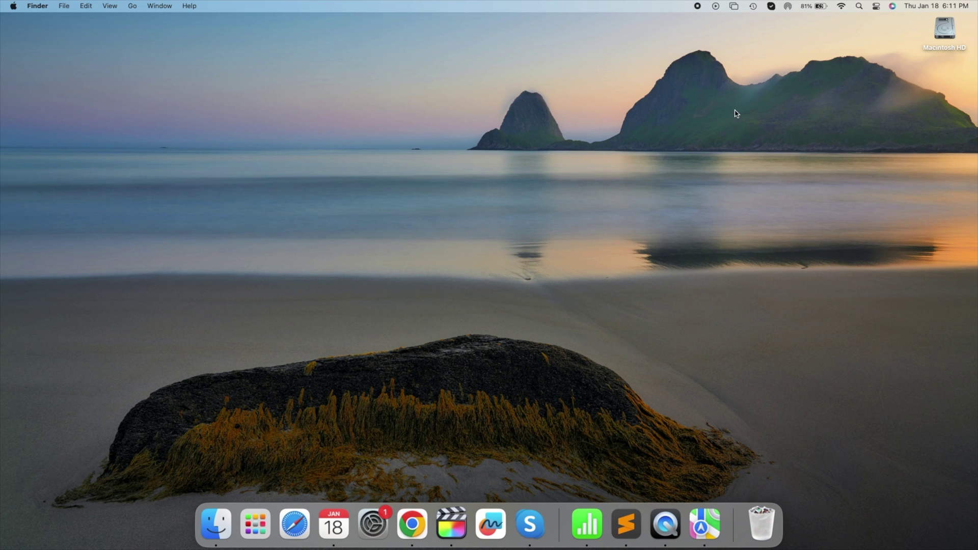
click(970, 6)
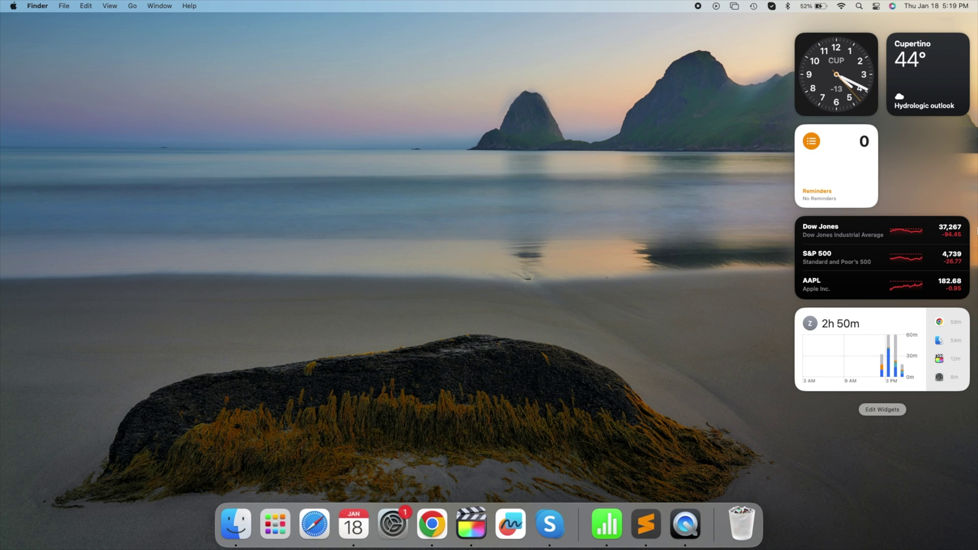
click(882, 410)
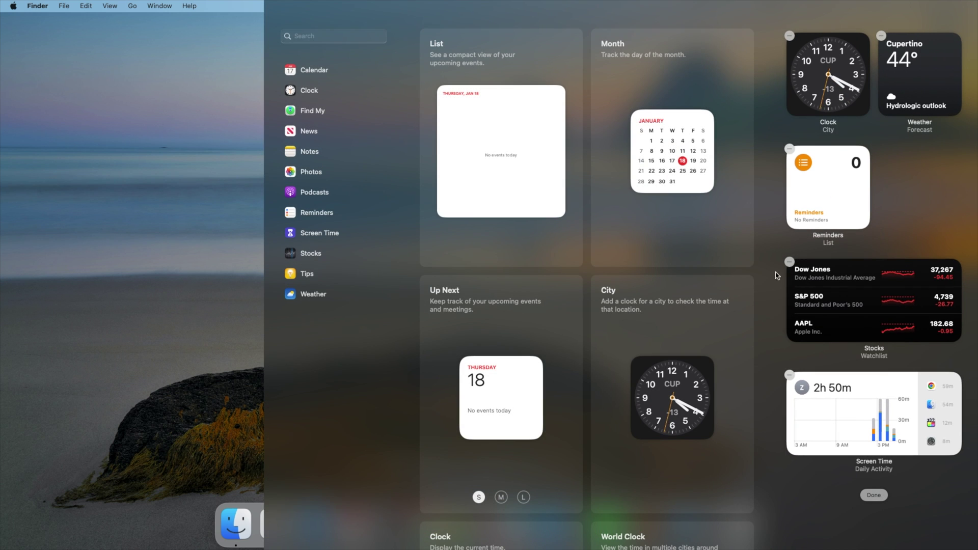
mouse_move(653, 151)
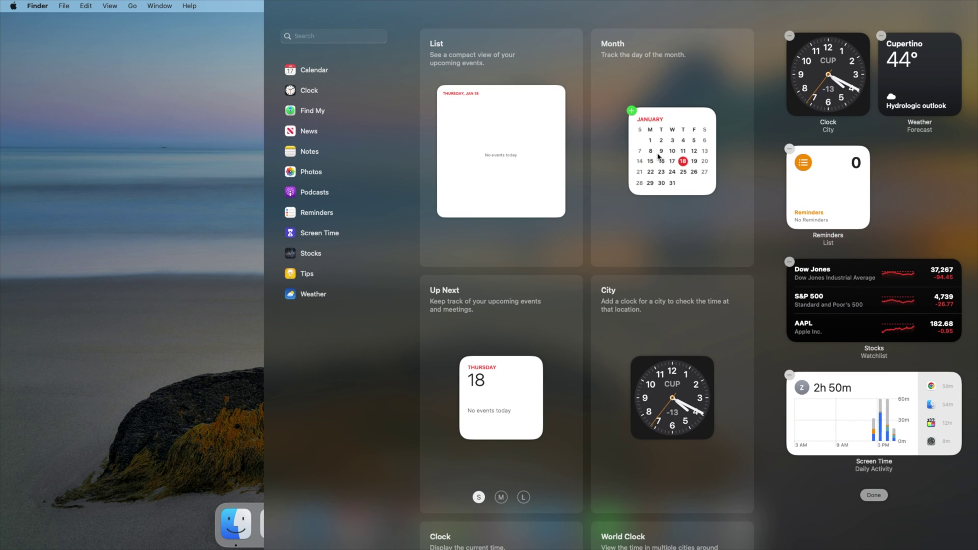
drag(659, 157, 806, 193)
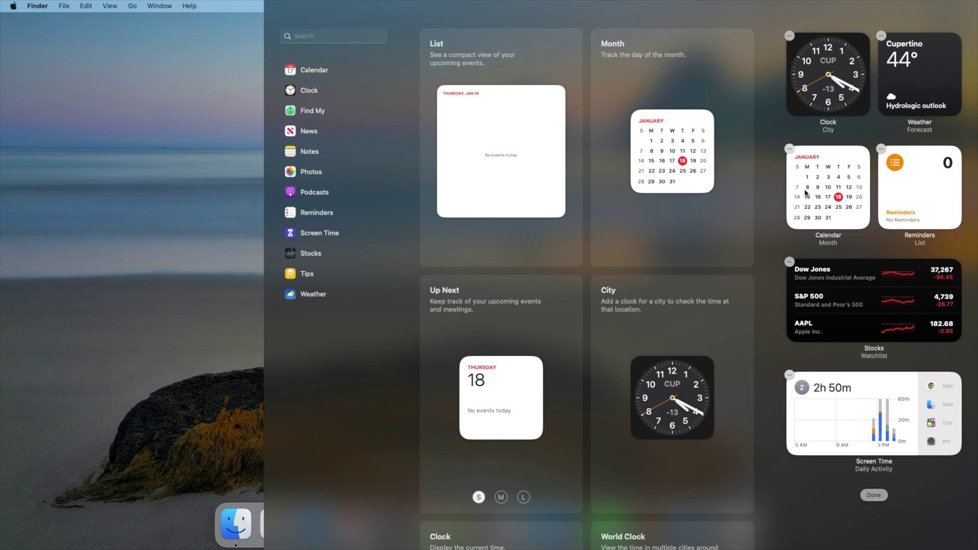
click(874, 496)
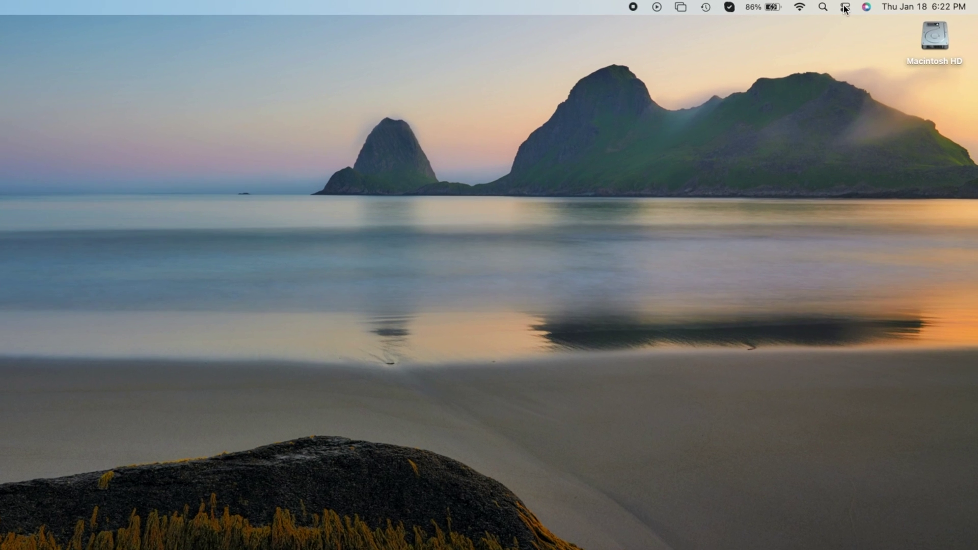
Drag the Bluetooth module from Control Center onto the menu bar.
click(845, 7)
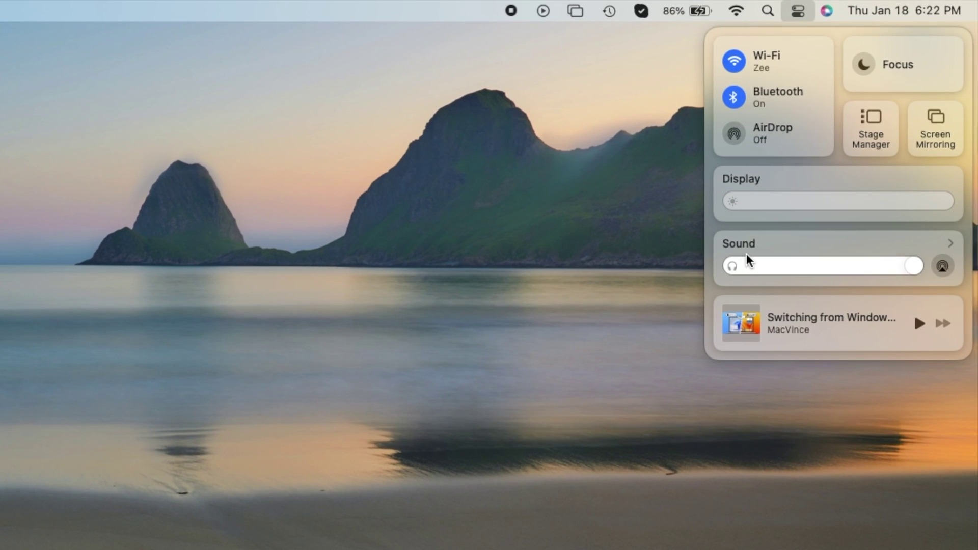
drag(736, 95, 635, 19)
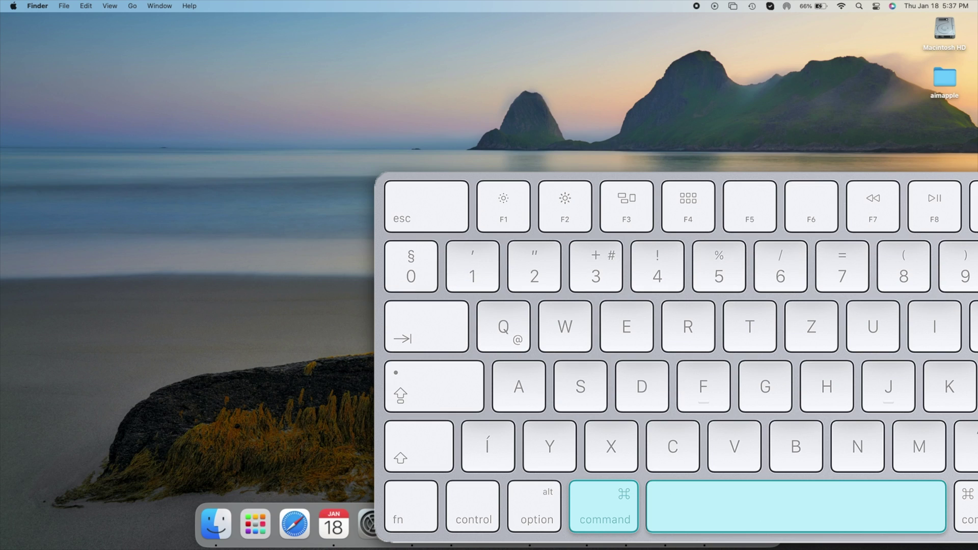
Use Spotlight to launch Maps, then open the Control Center settings.
key(super+space)
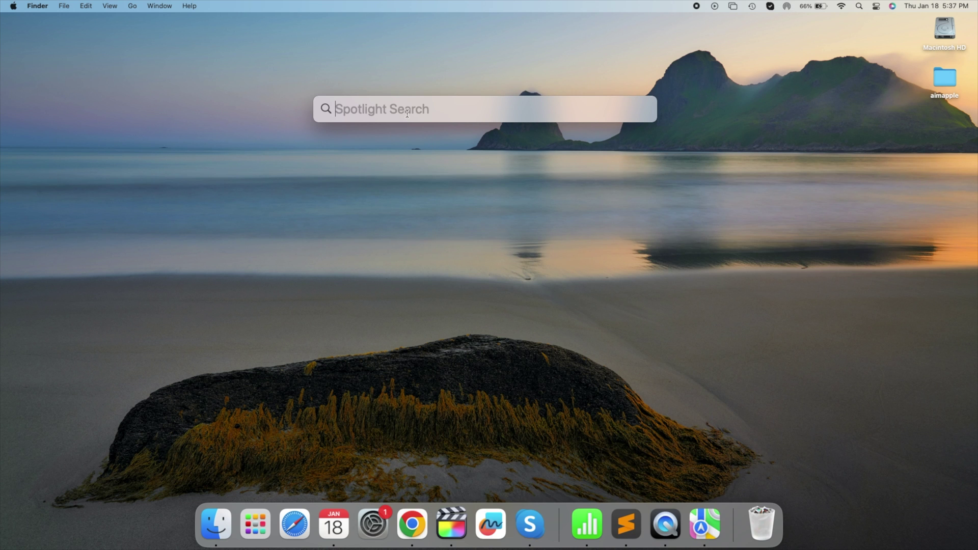
text(maps)
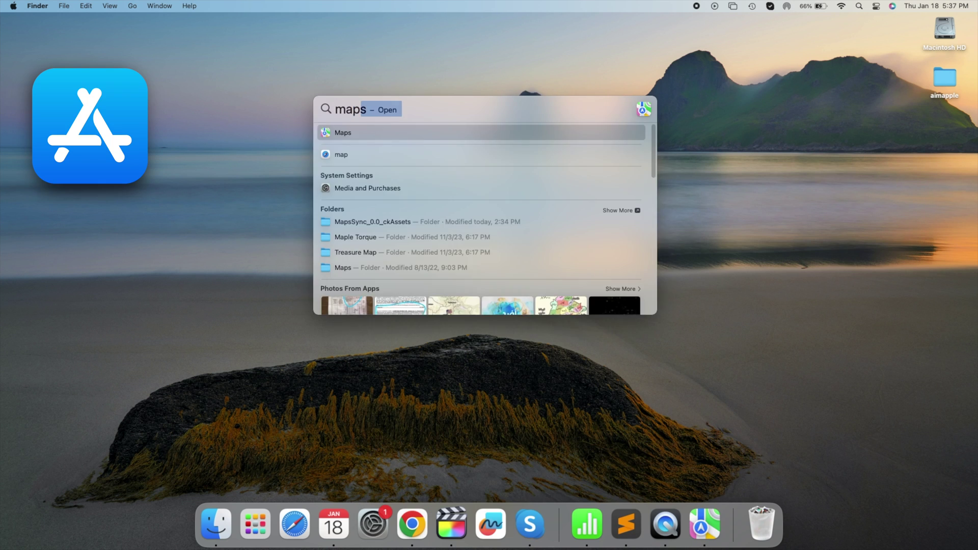
key(Return)
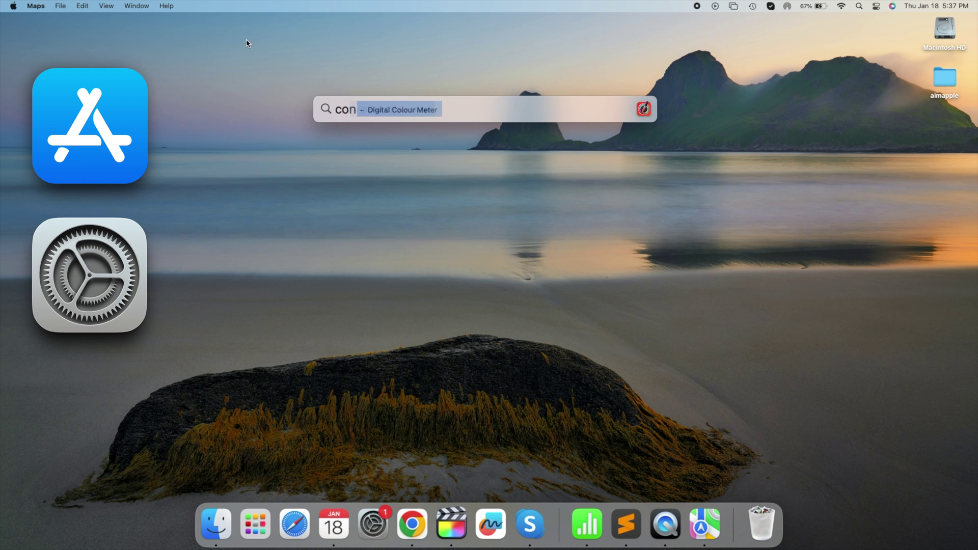
text(trol)
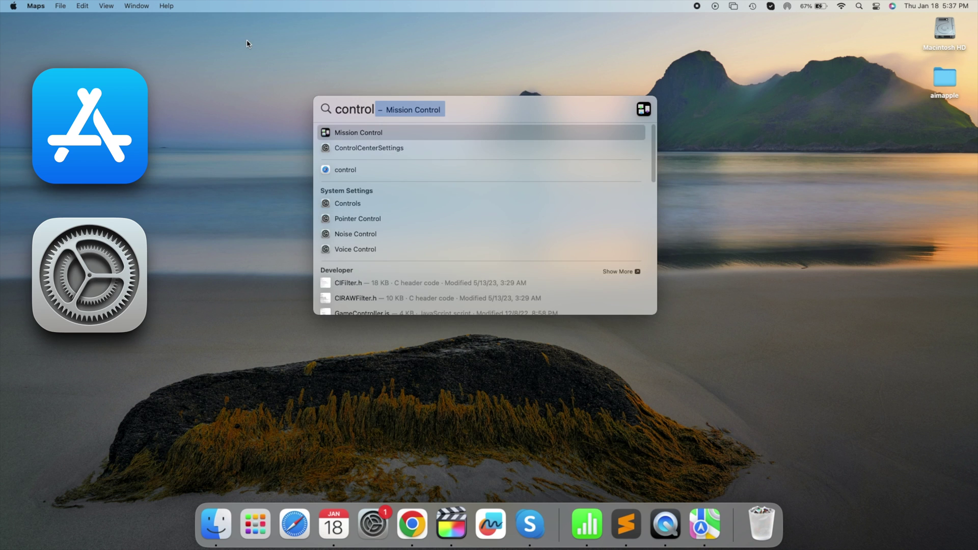
text( center)
key(Return)
Run new Spotlight queries, including 123/85, and drag the beach photo into the email body.
key(super+space)
text(aimapple)
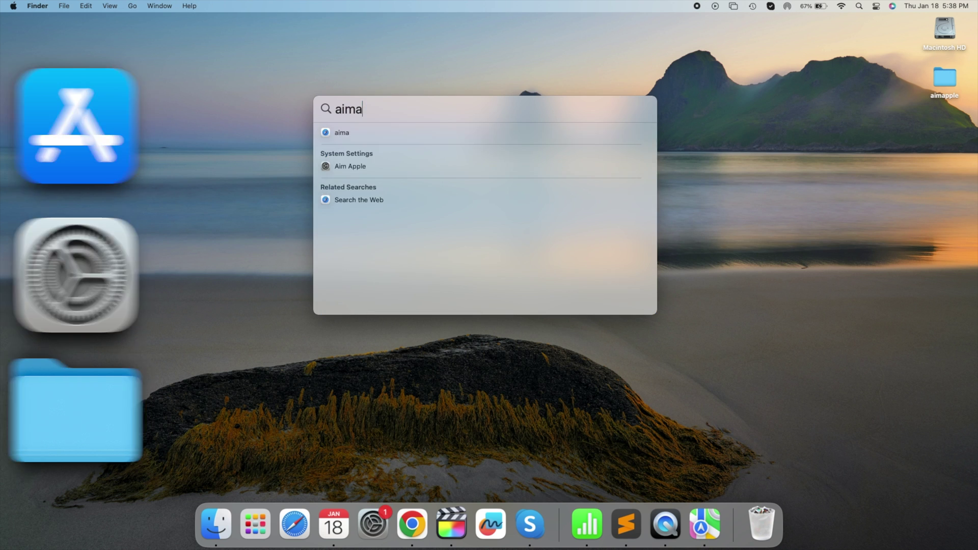
text(123/)
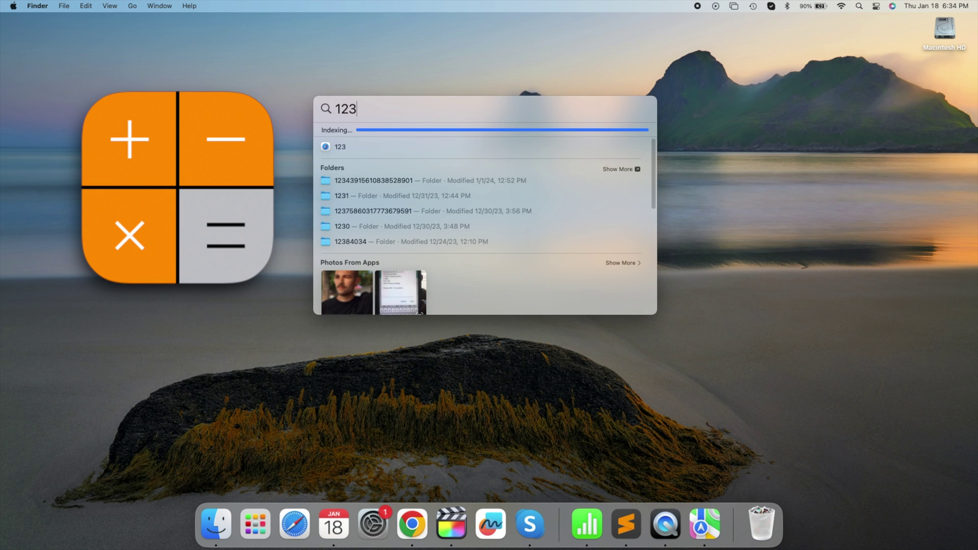
text(85)
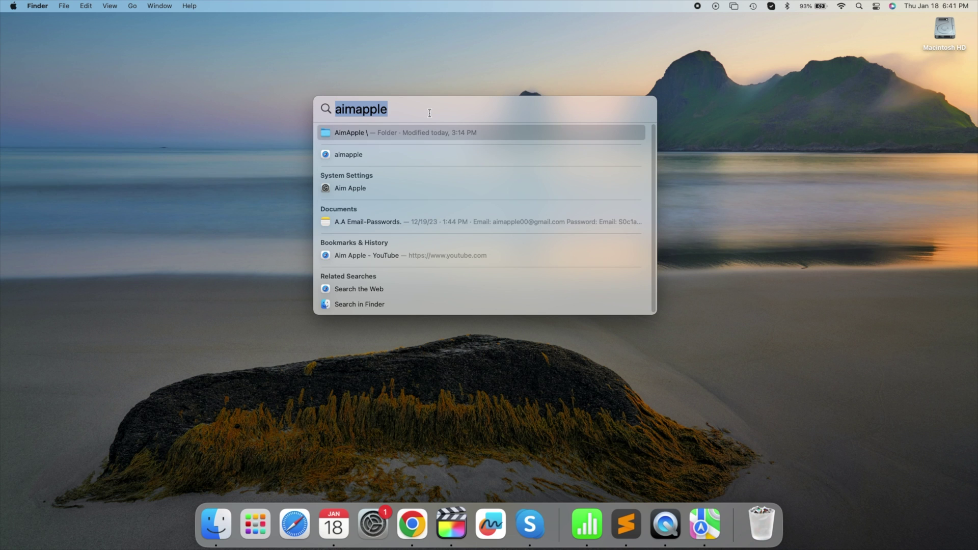
key(Down)
key(Down)
key(Down)
key(Down)
key(Down)
key(Up)
key(Up)
key(Up)
key(Up)
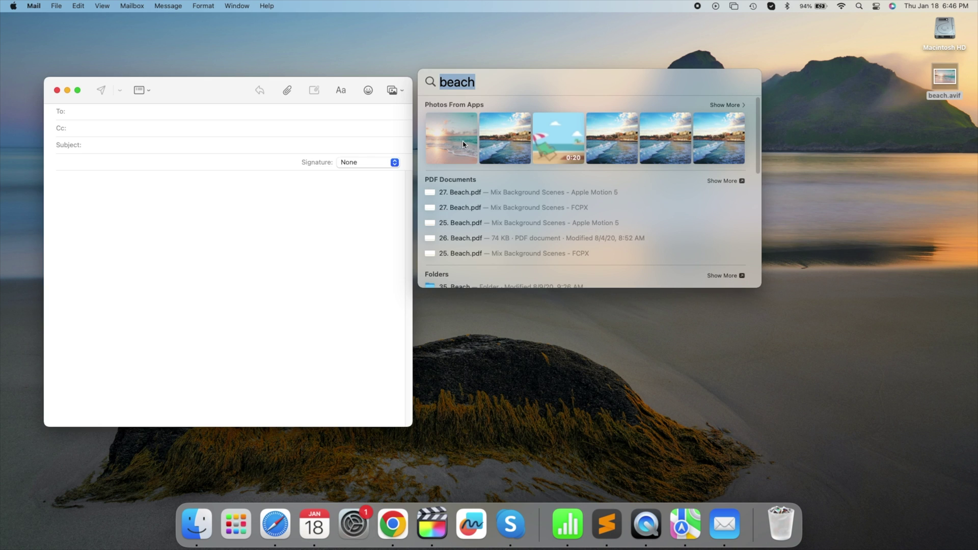
drag(463, 145, 263, 289)
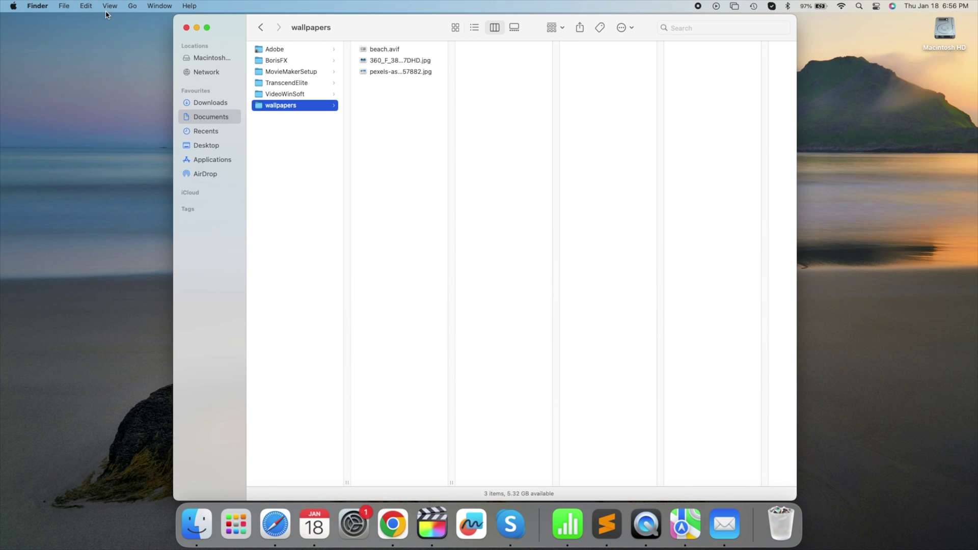
Show the full folder path in the Finder window and open the wallpapers folder.
click(106, 6)
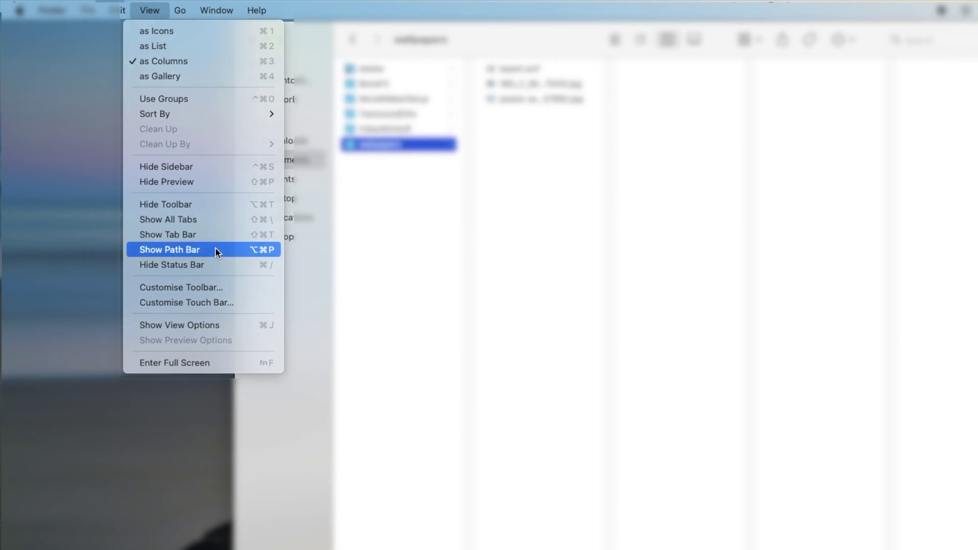
click(215, 250)
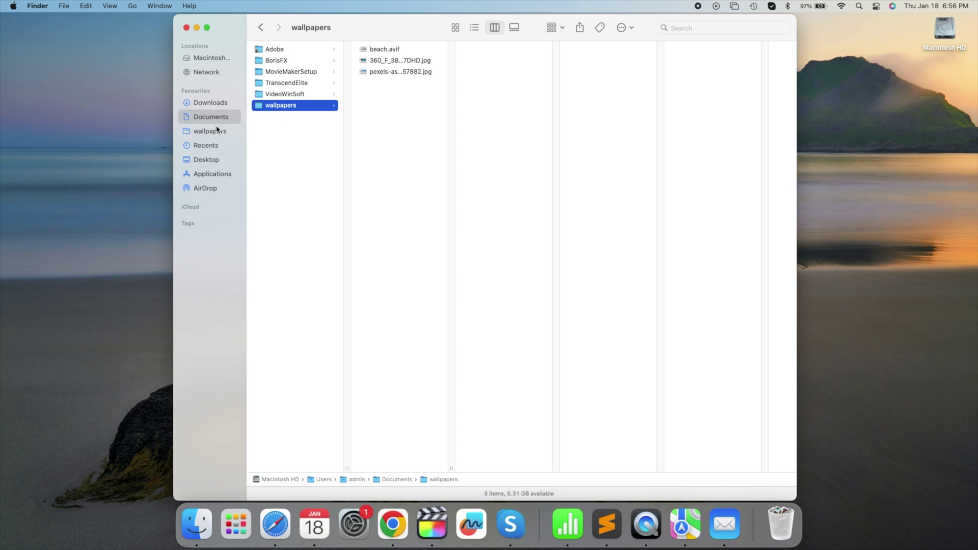
click(215, 133)
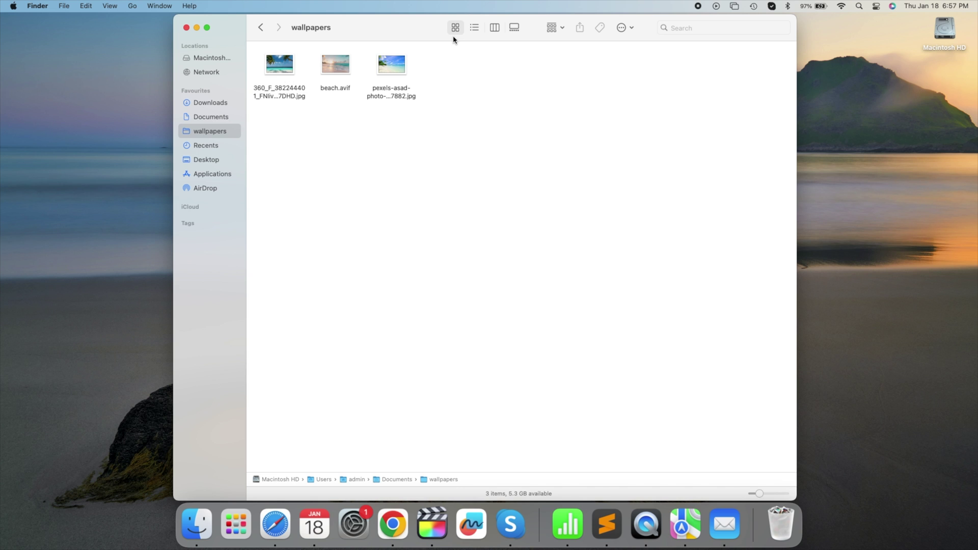
View the folder as list, column and gallery, Quick Look it, then switch to Safari.
key(super+2)
key(super+3)
key(super+4)
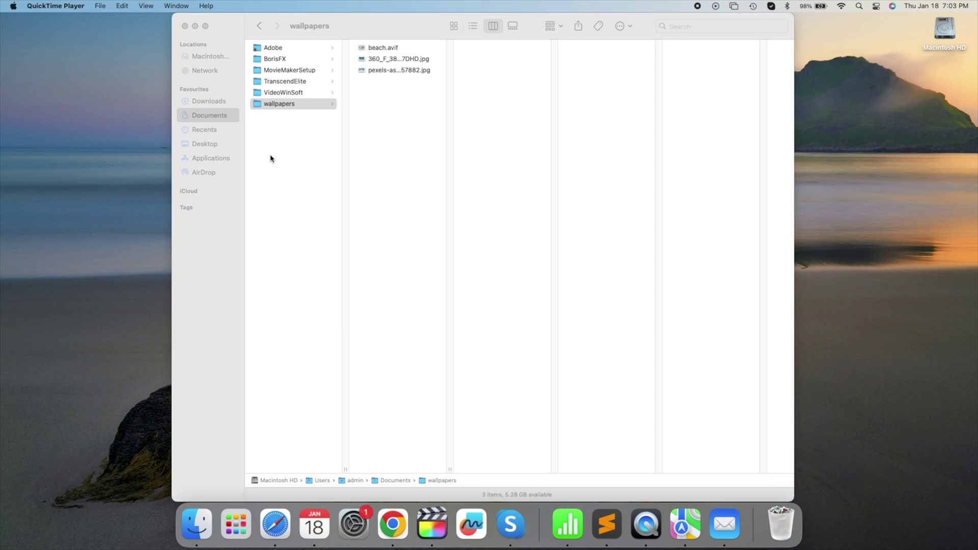
click(273, 155)
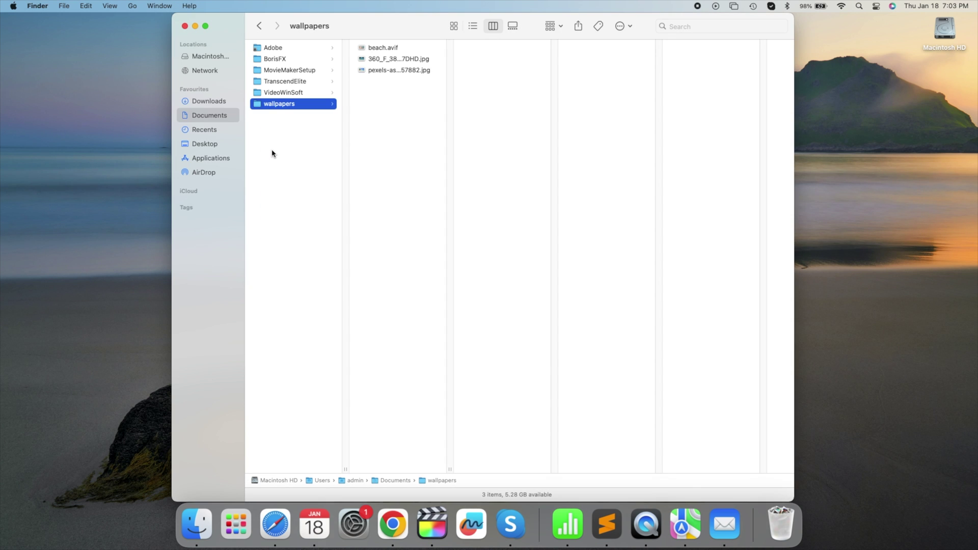
key(space)
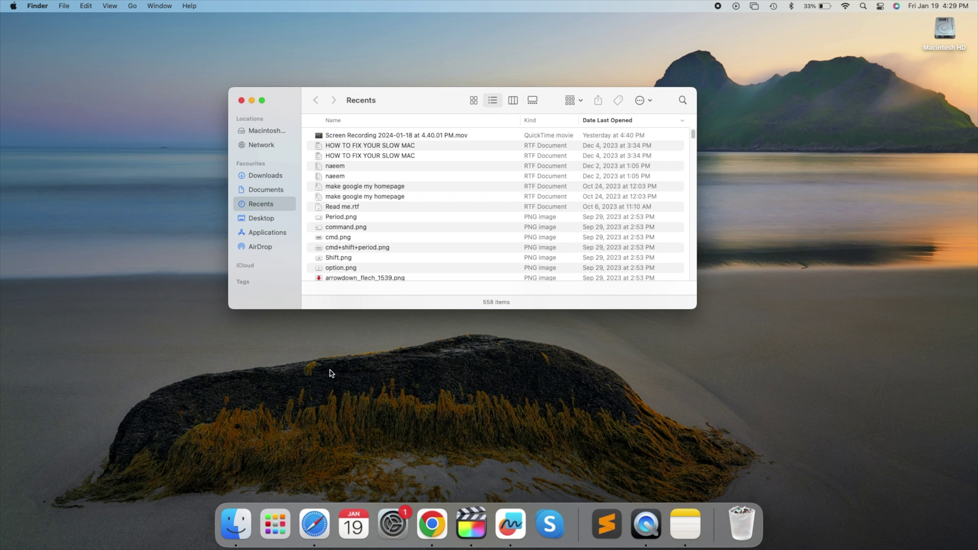
key(super+Tab)
key(super+Tab)
key(super+Tab)
key(super+Tab)
key(super+Tab)
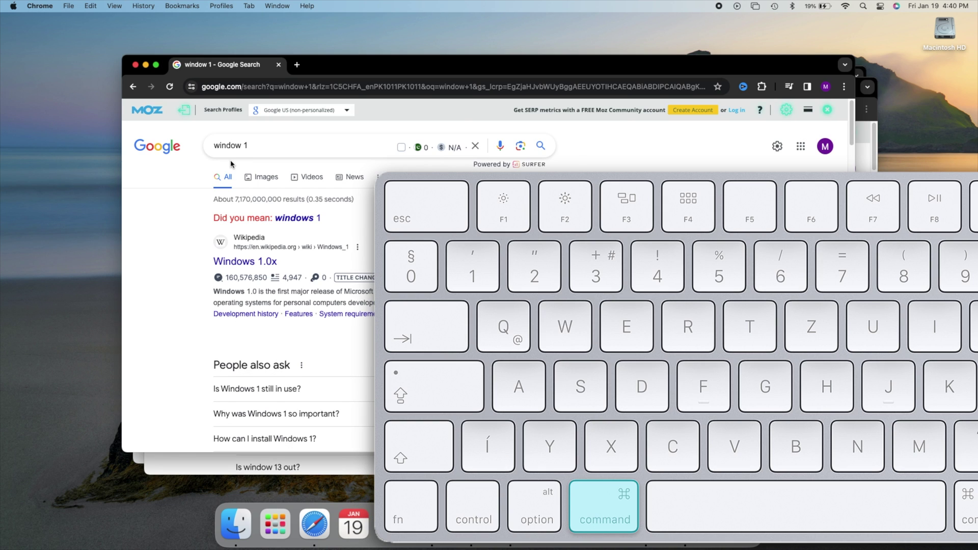
Cycle Chrome's search windows with Command-`, then use Mission Control to bring window 1 forward.
key(super+grave)
key(super+grave)
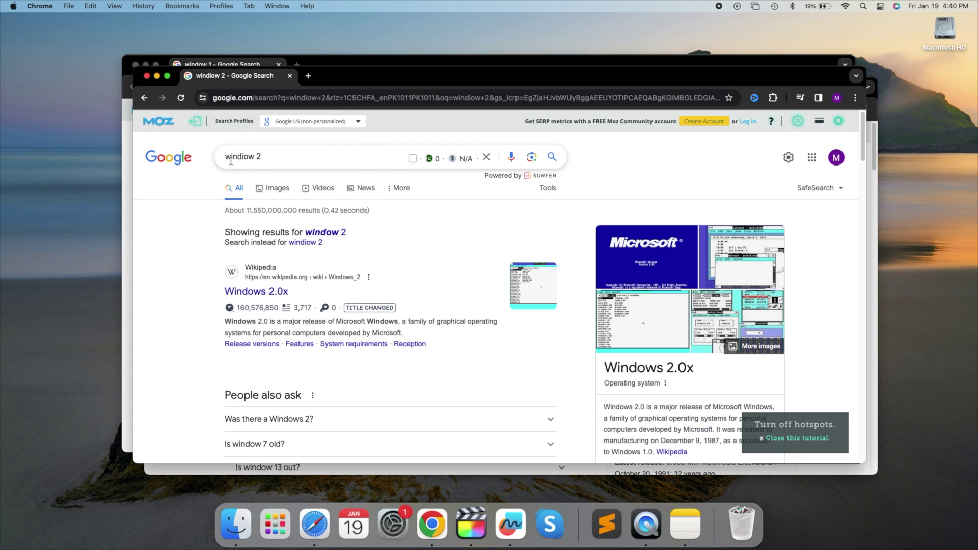
key(super+grave)
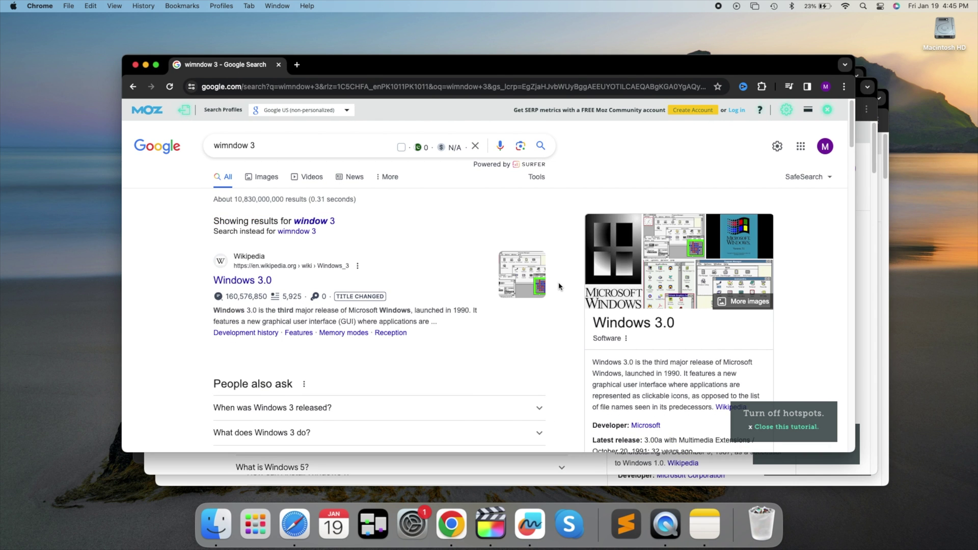
key(ctrl+Up)
click(560, 286)
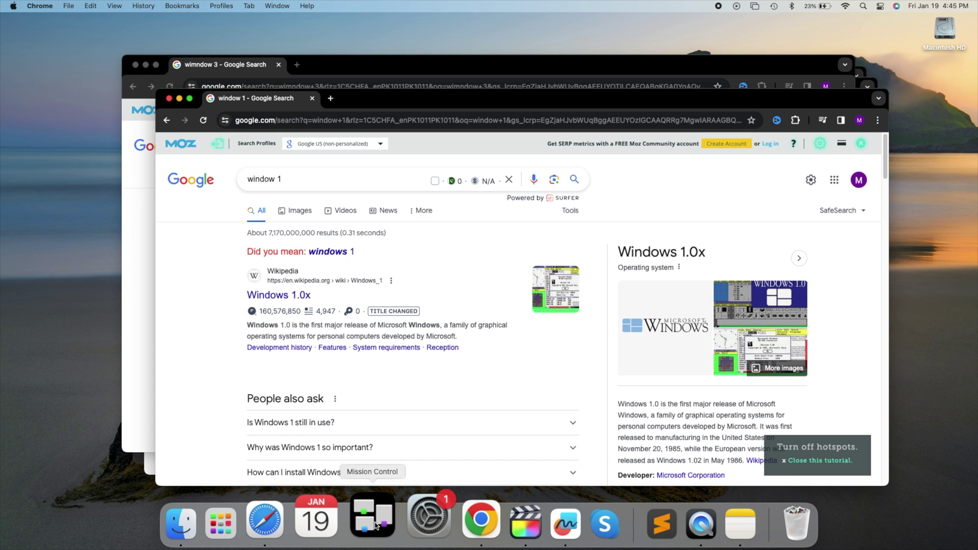
click(376, 526)
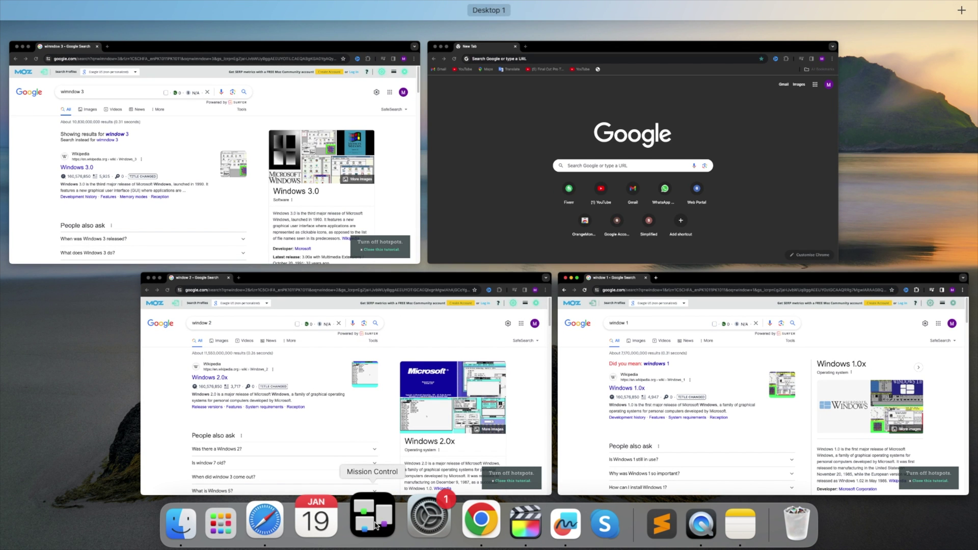
key(super+Tab)
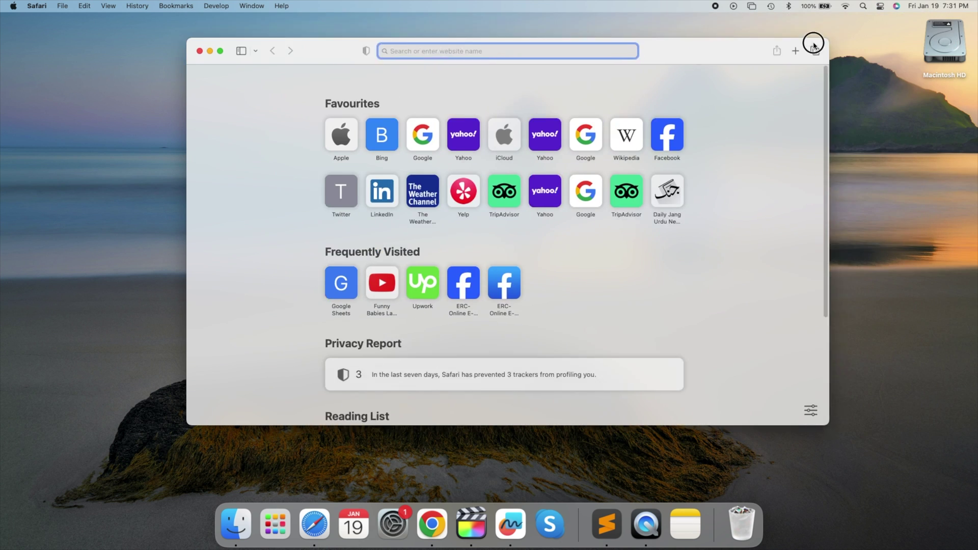
Narrow the Safari window, try full screen, then tile it to the left half of the screen.
drag(814, 46, 507, 30)
mouse_move(222, 49)
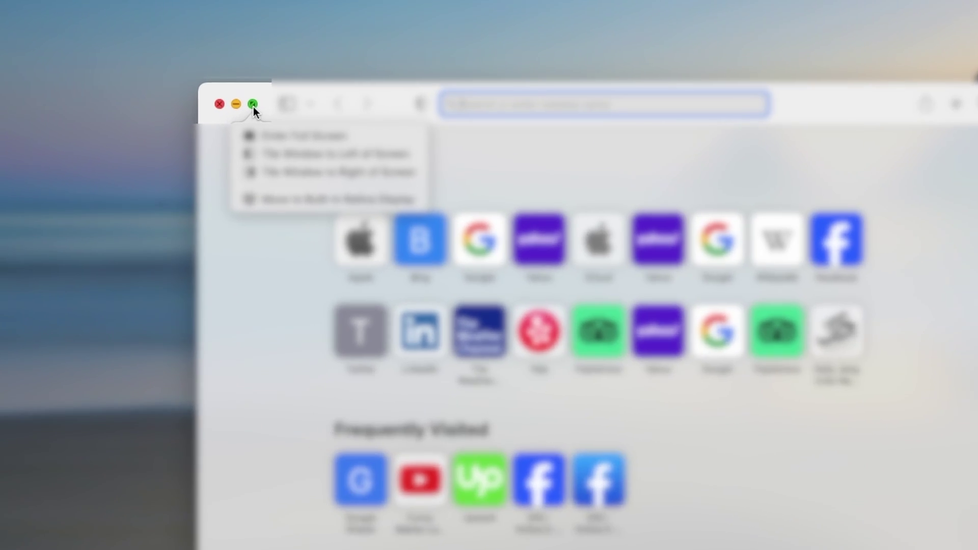
click(253, 106)
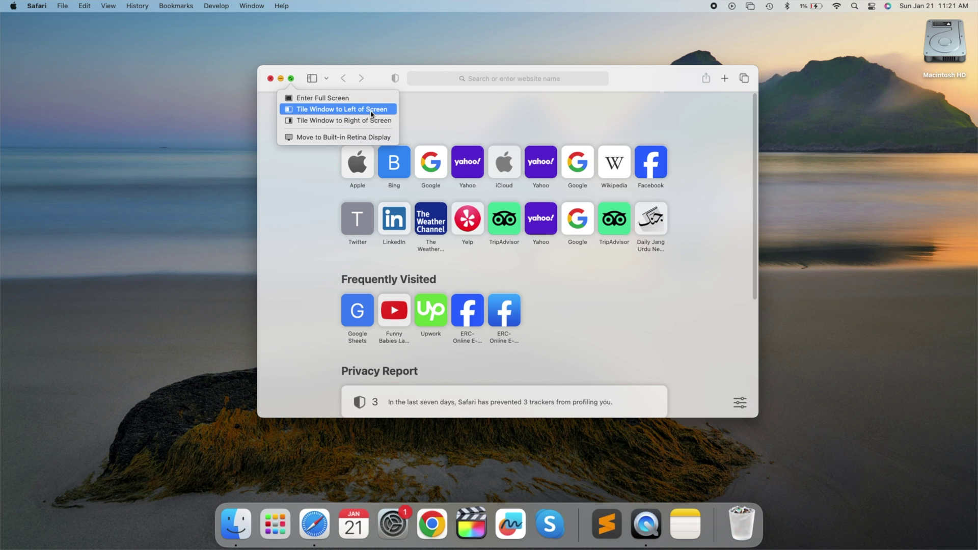
click(371, 109)
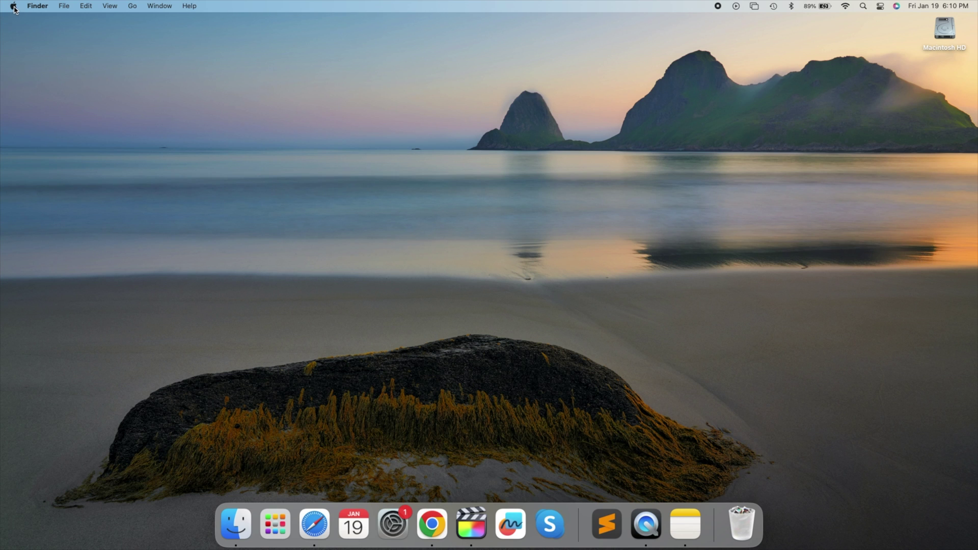
Force quit Notes from the Force Quit dialog, then bring up Safari's Dock options.
click(14, 7)
click(58, 87)
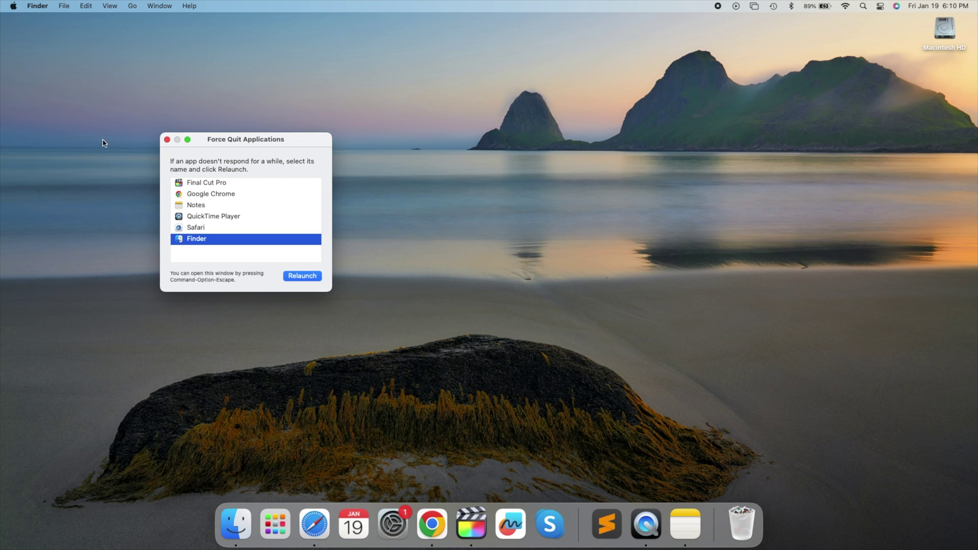
click(173, 194)
click(171, 206)
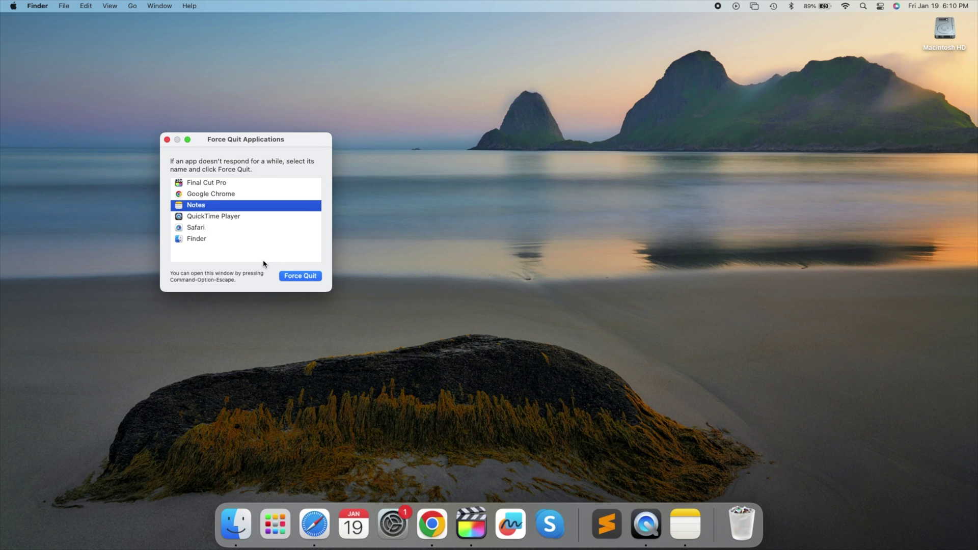
click(301, 275)
click(327, 227)
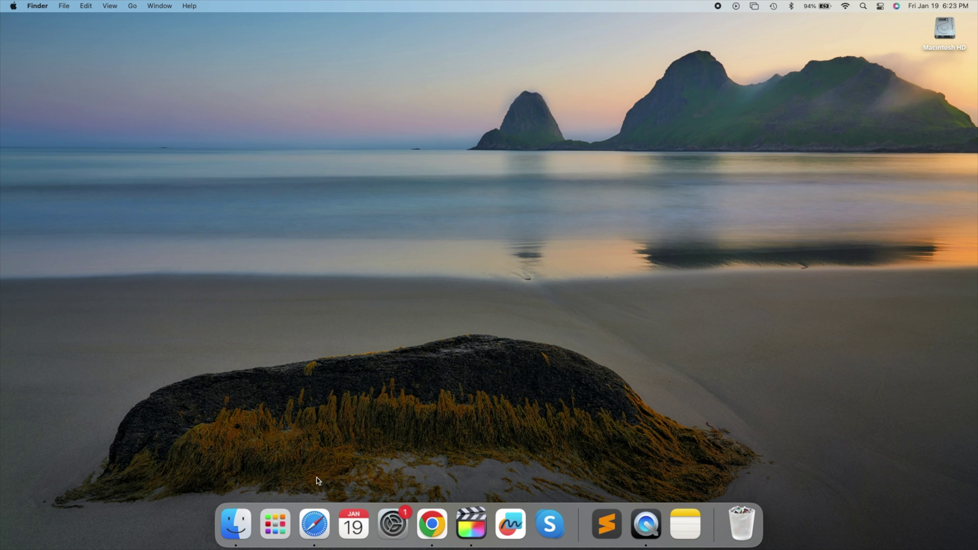
right_click(314, 510)
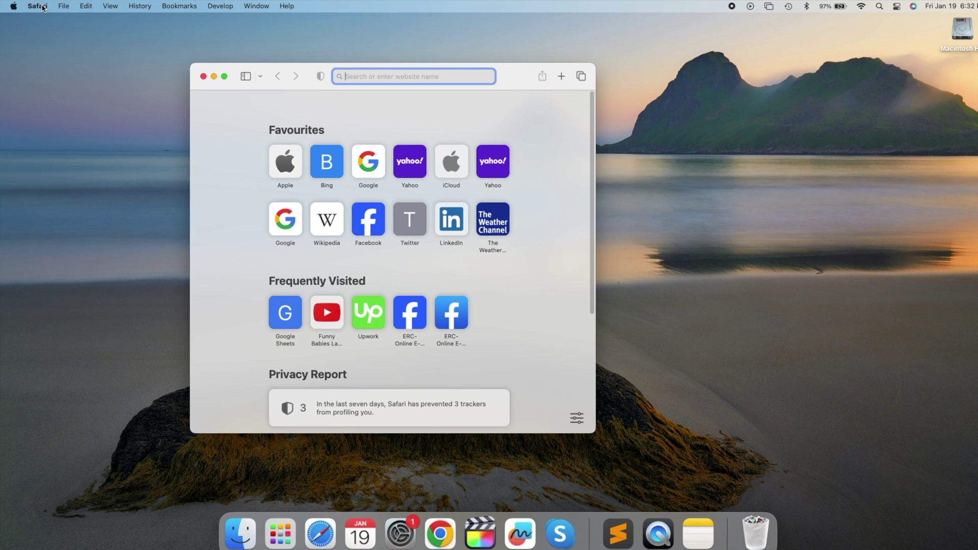
Look through Safari's app menu, return to Finder on the desktop, and view the Apple menu.
click(41, 6)
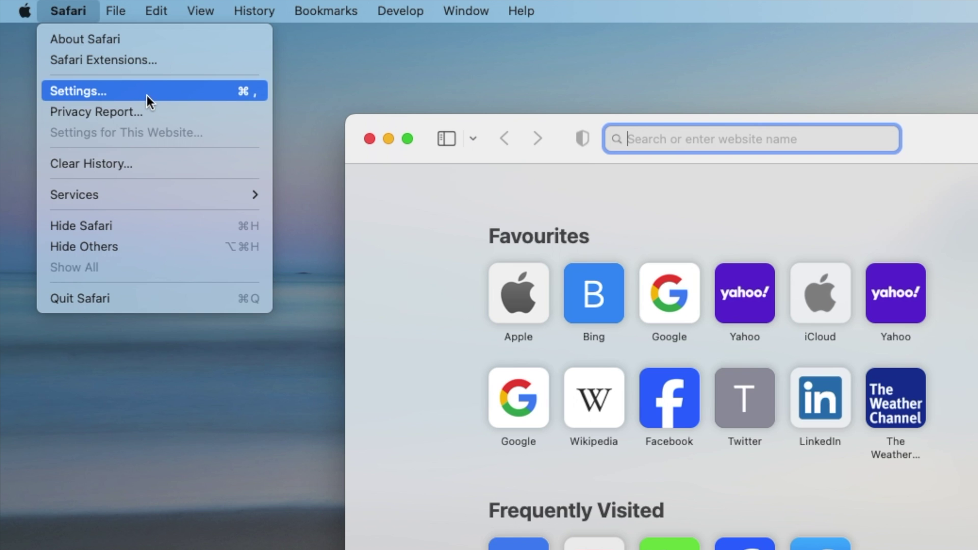
click(142, 357)
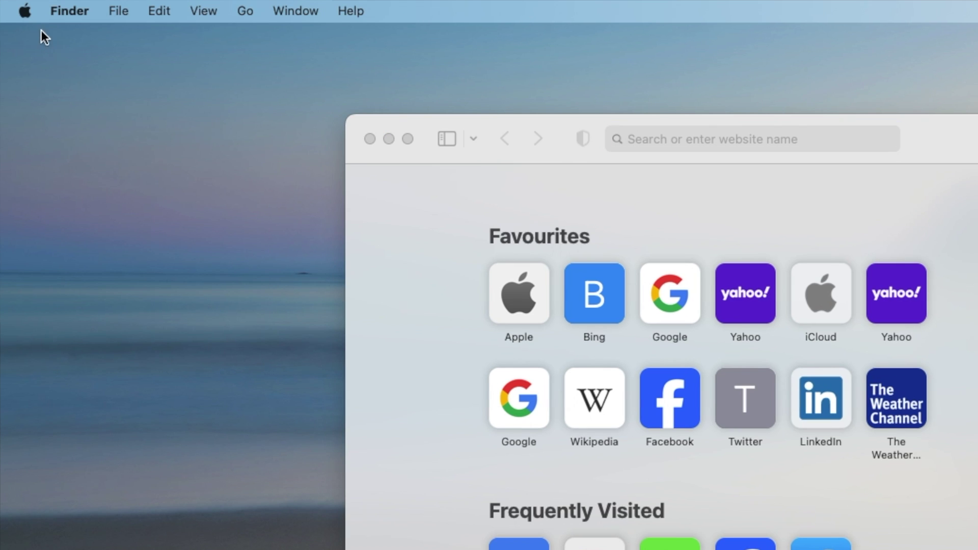
click(28, 11)
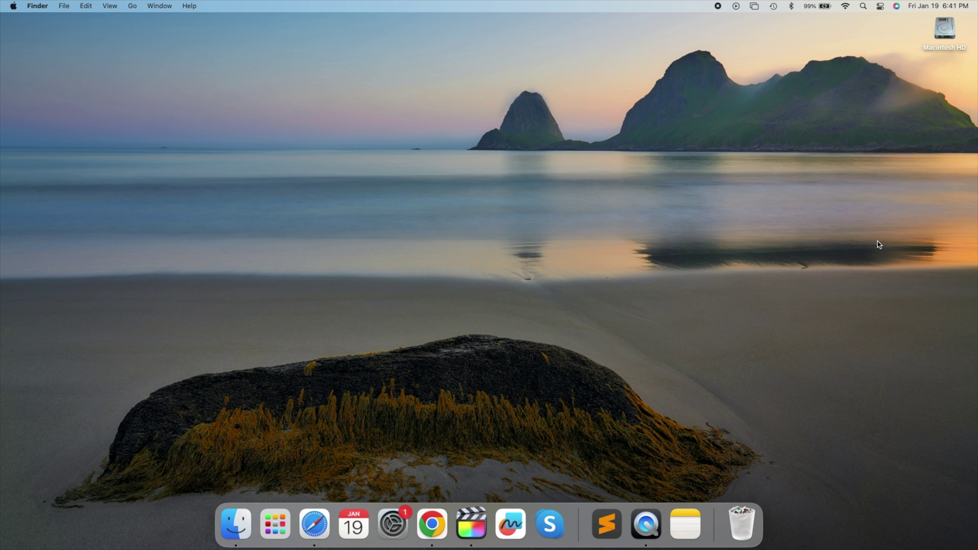
Switch to Chrome with Command-Tab and cycle its windows to bring the window 3 search forward.
key(super+Tab)
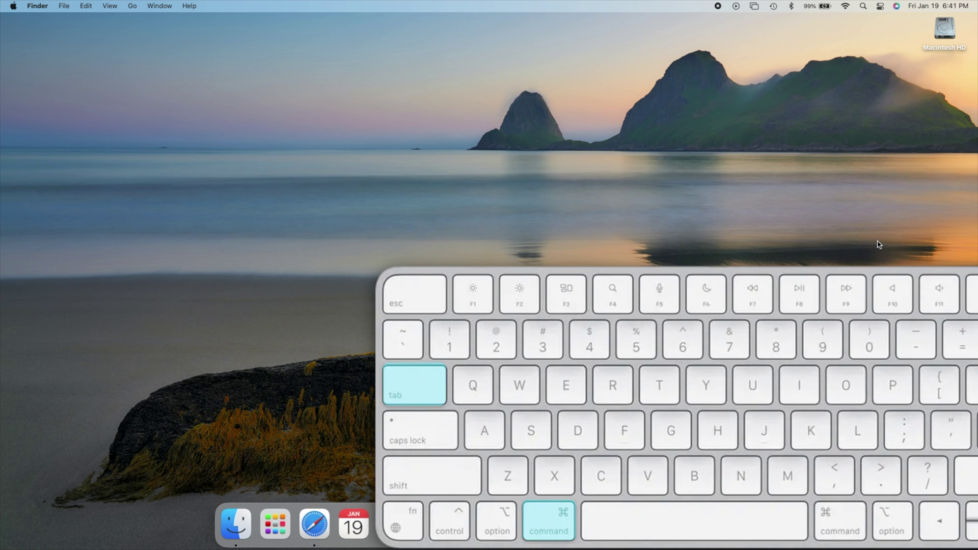
key(super+Tab)
key(super+Tab)
key(super+Tab)
key(super+Tab)
key(super+Tab)
key(super+Tab)
key(super+Tab)
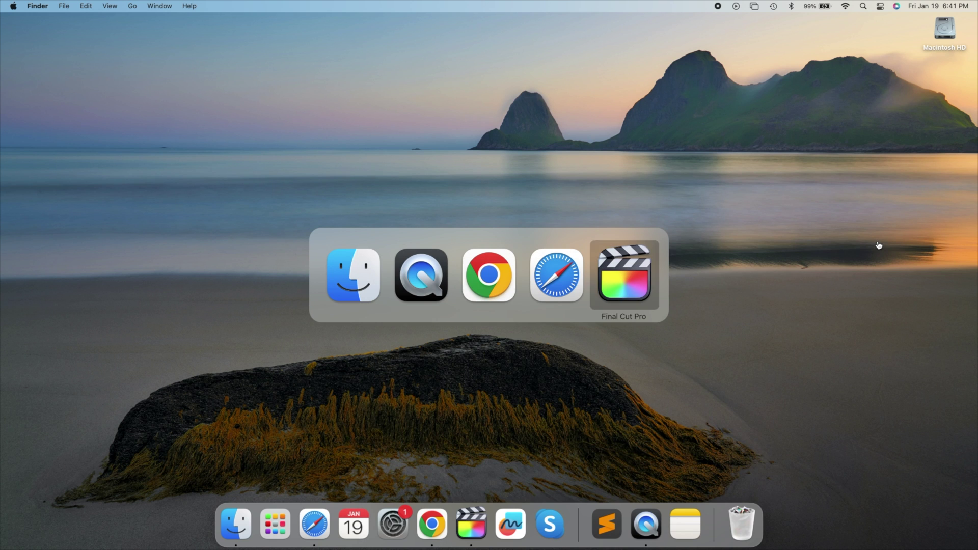
key(super+Tab)
key(super+Tab)
key(super+Tab)
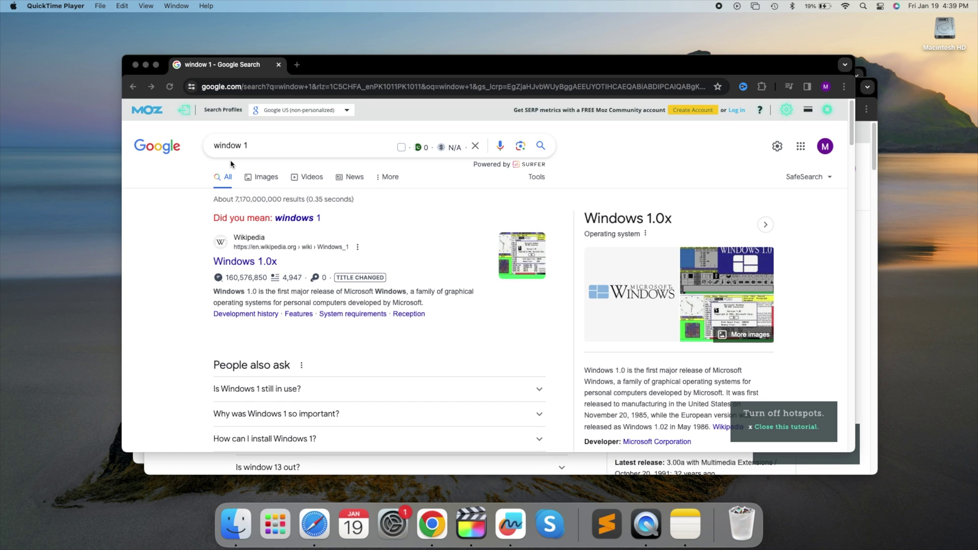
click(230, 164)
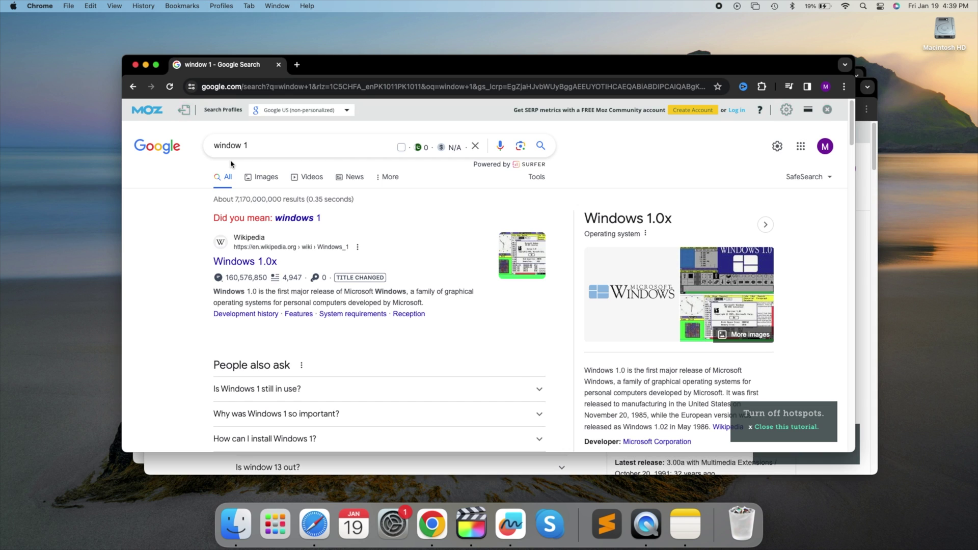
key(super+grave)
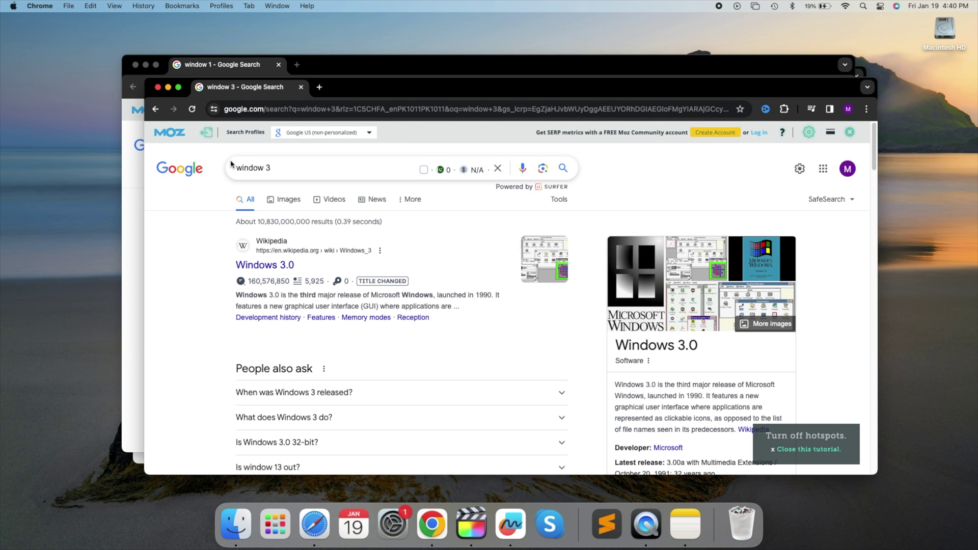
key(super+grave)
key(super+grave)
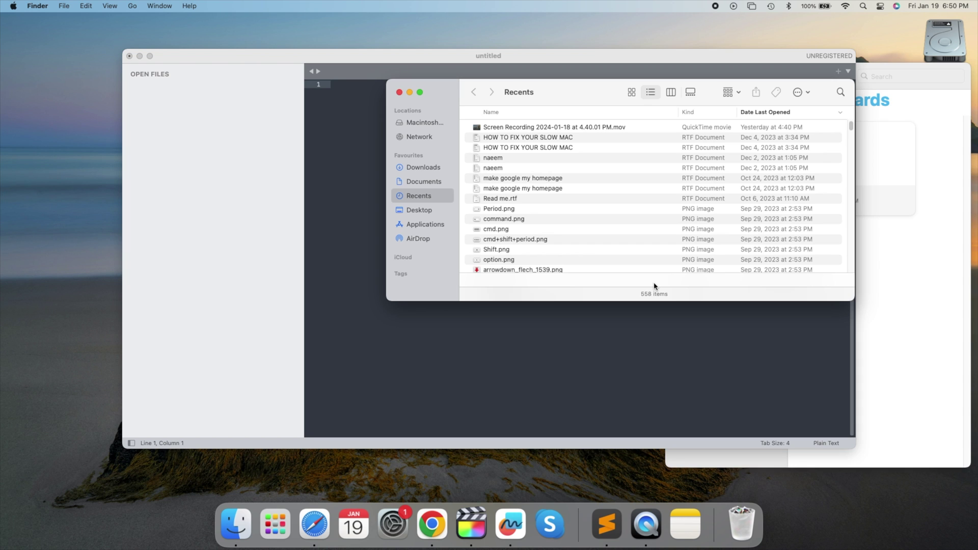
In Mission Control, add Desktops 2 and 3 and move the Finder Recents window onto Desktop 2.
key(ctrl+Up)
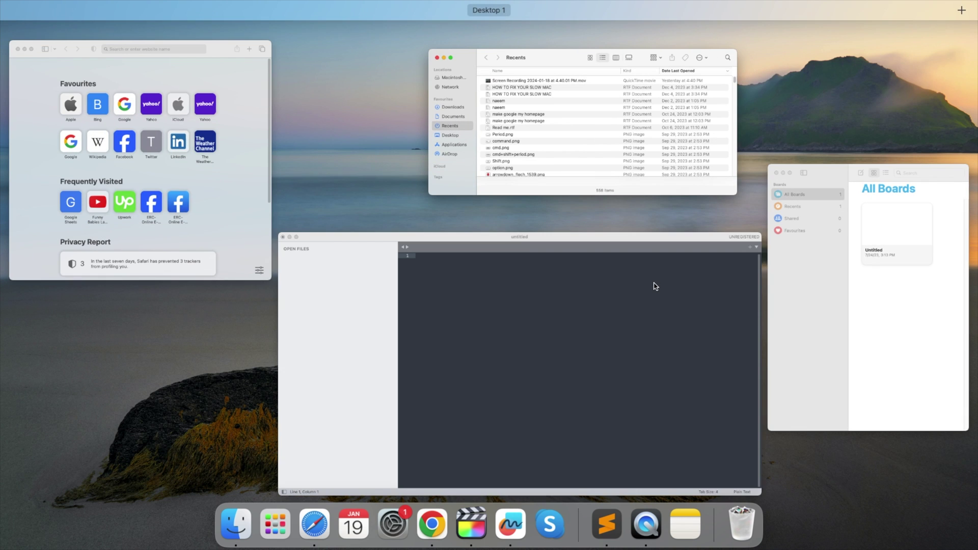
mouse_move(513, 3)
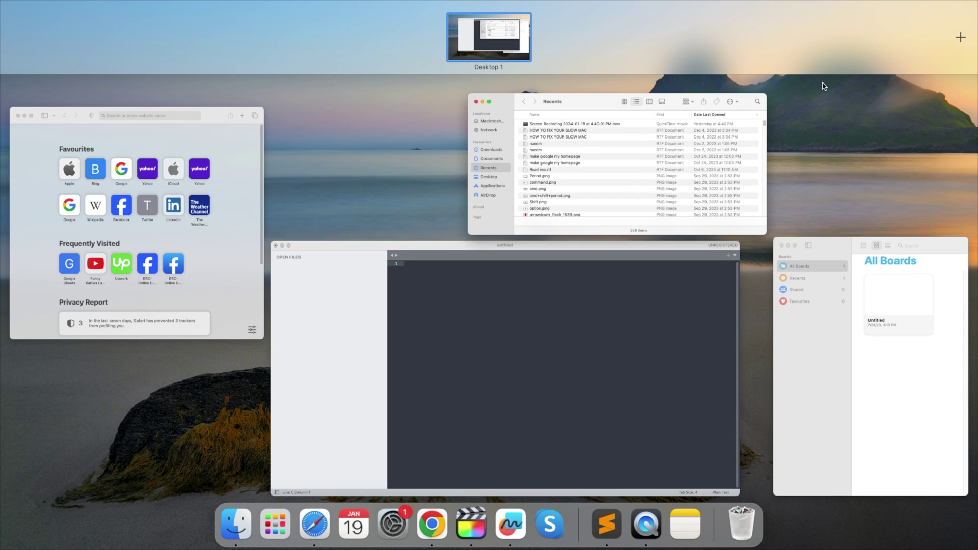
click(961, 37)
click(961, 37)
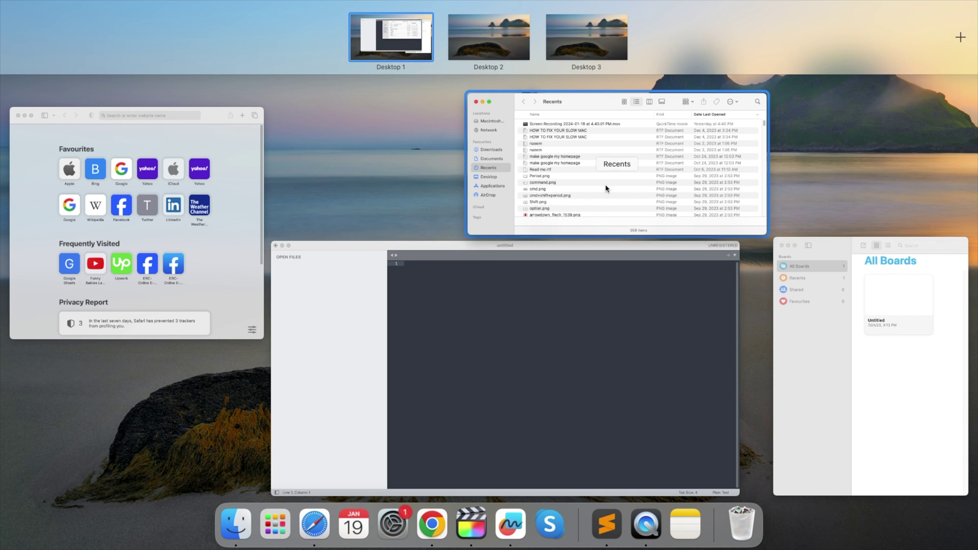
drag(601, 170, 498, 43)
Move the Freeform All Boards window to Desktop 3, add Desktop 4, and move the untitled editor window there.
drag(815, 147, 567, 23)
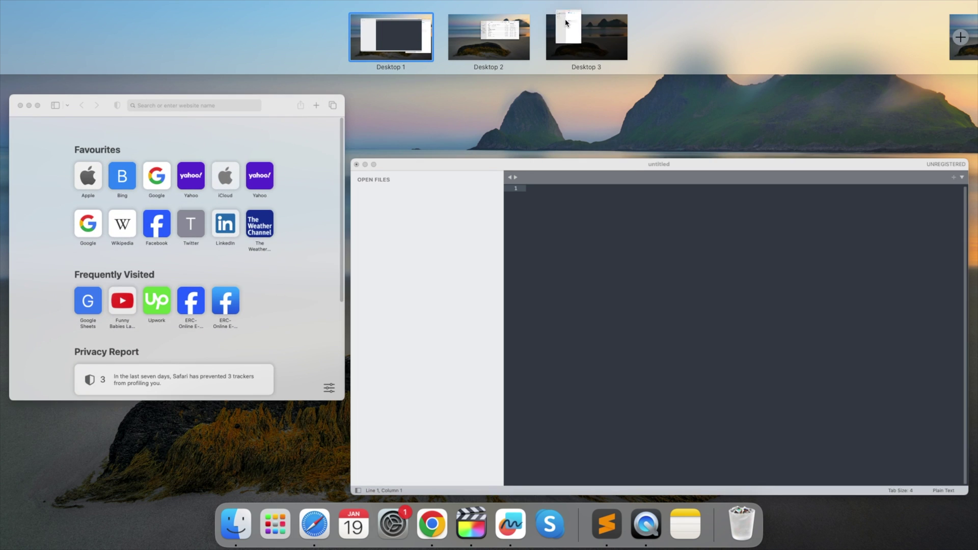
click(961, 37)
drag(769, 188, 653, 45)
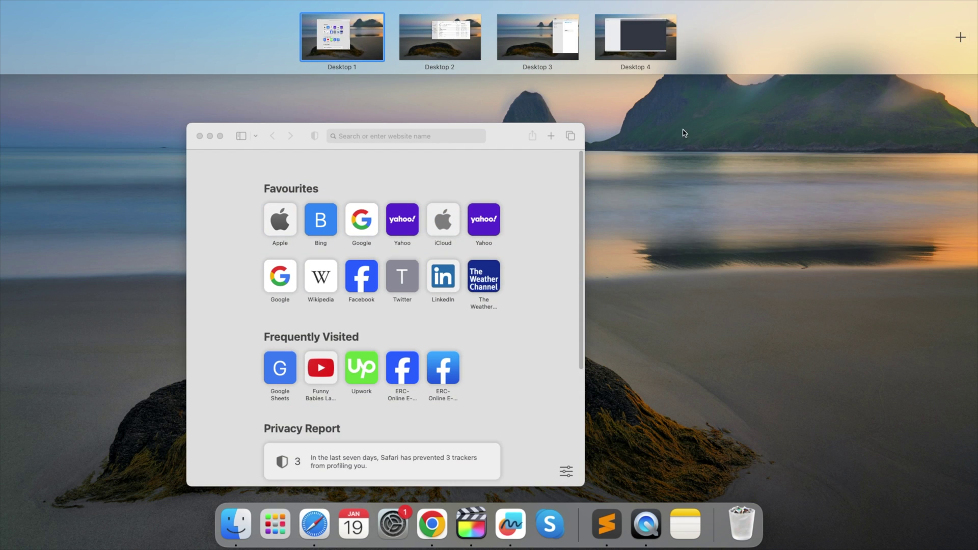
Check each desktop: Desktop 1 with Safari, Desktop 2 with Finder, Desktop 3 with Freeform, then back to Desktop 1.
click(684, 133)
key(ctrl+Up)
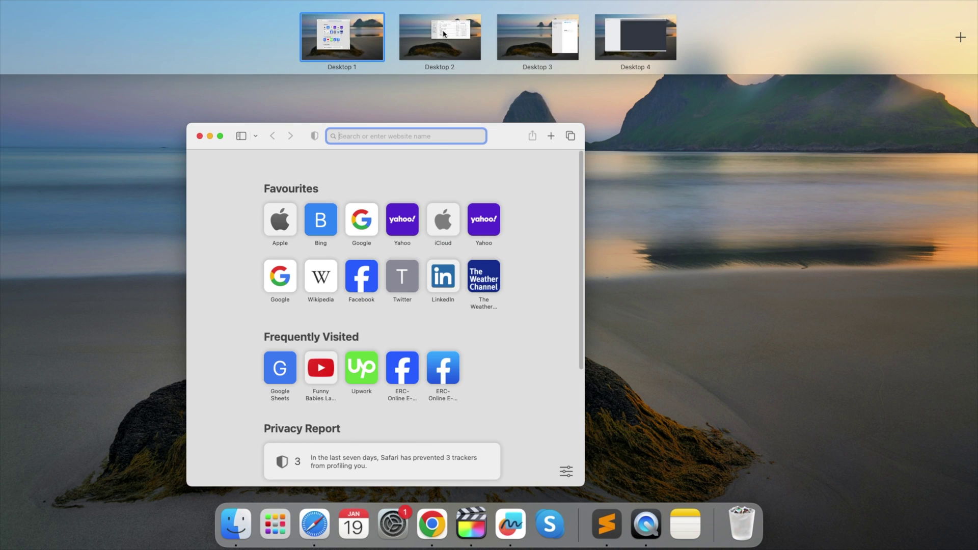
click(444, 34)
key(ctrl+Up)
click(504, 11)
key(ctrl+Left)
key(ctrl+Left)
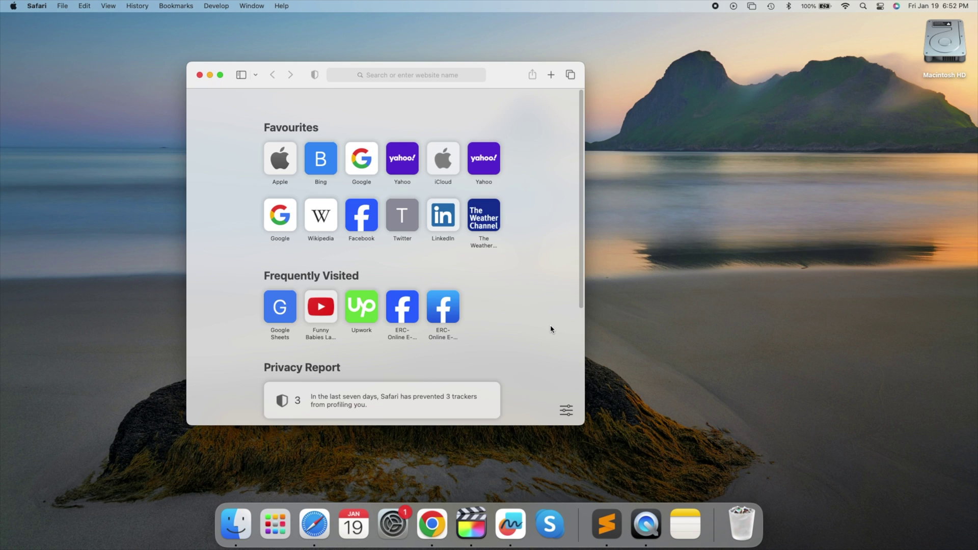